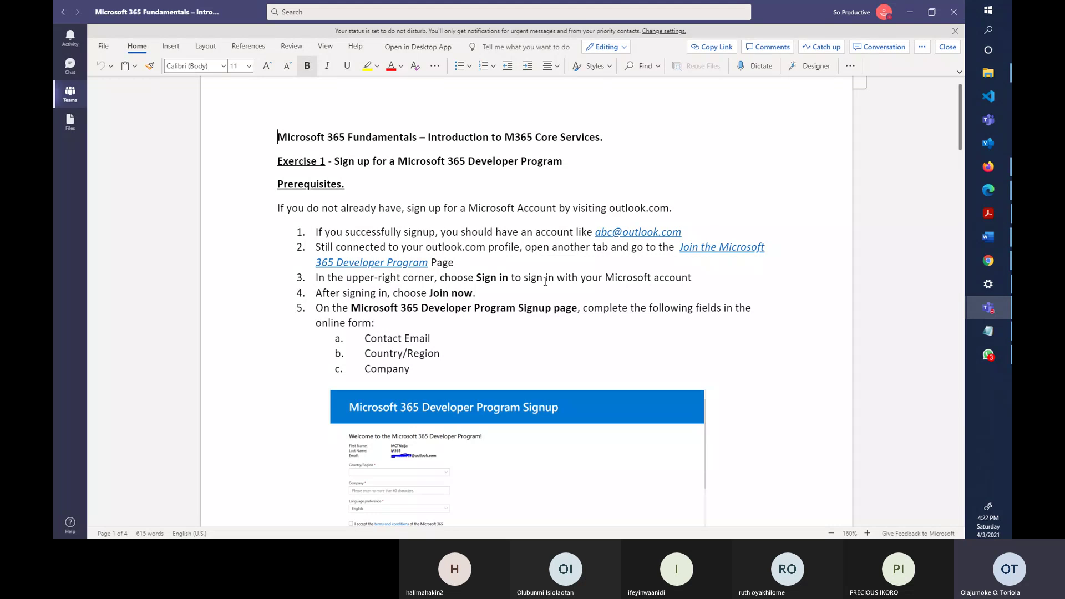
Read through the Microsoft 365 Fundamentals exercise document from the Developer Program signup steps to Exercise 3 on configuring the subscription
scroll(492, 314, down, 3)
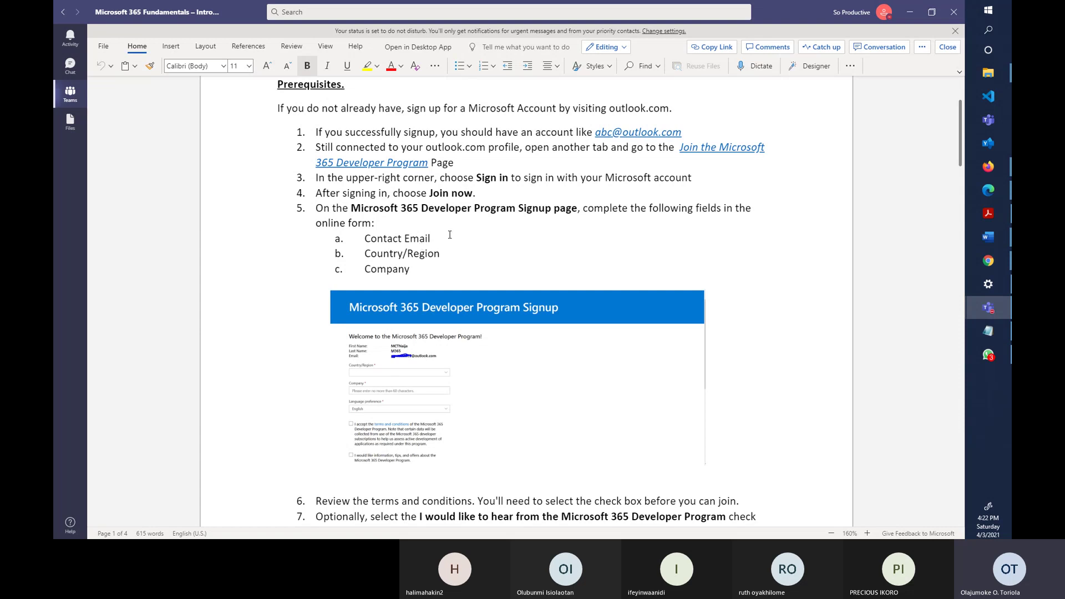
scroll(411, 261, up, 1)
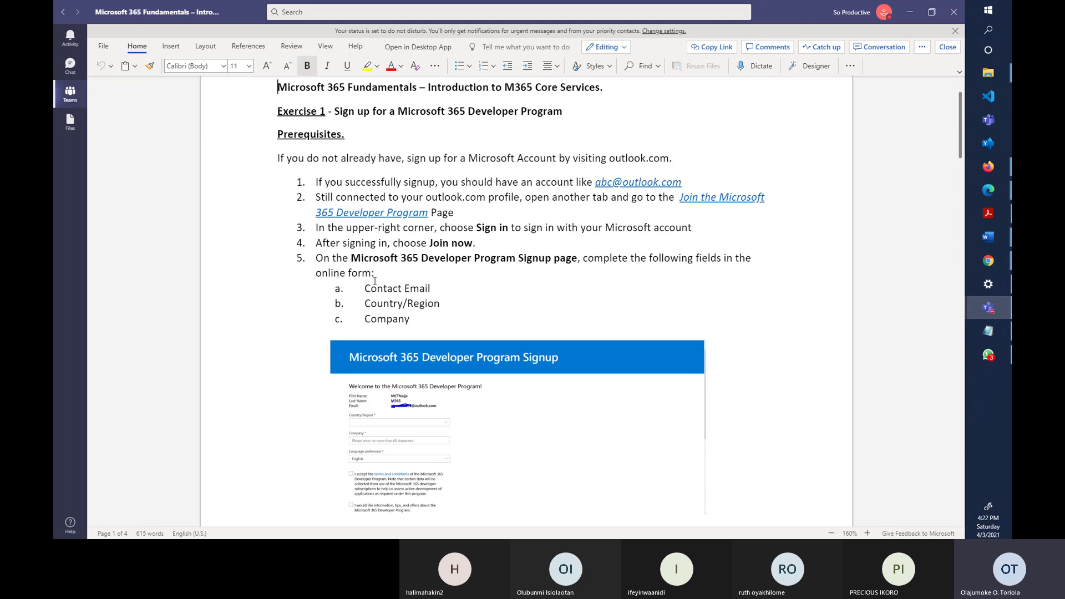
drag(364, 286, 433, 288)
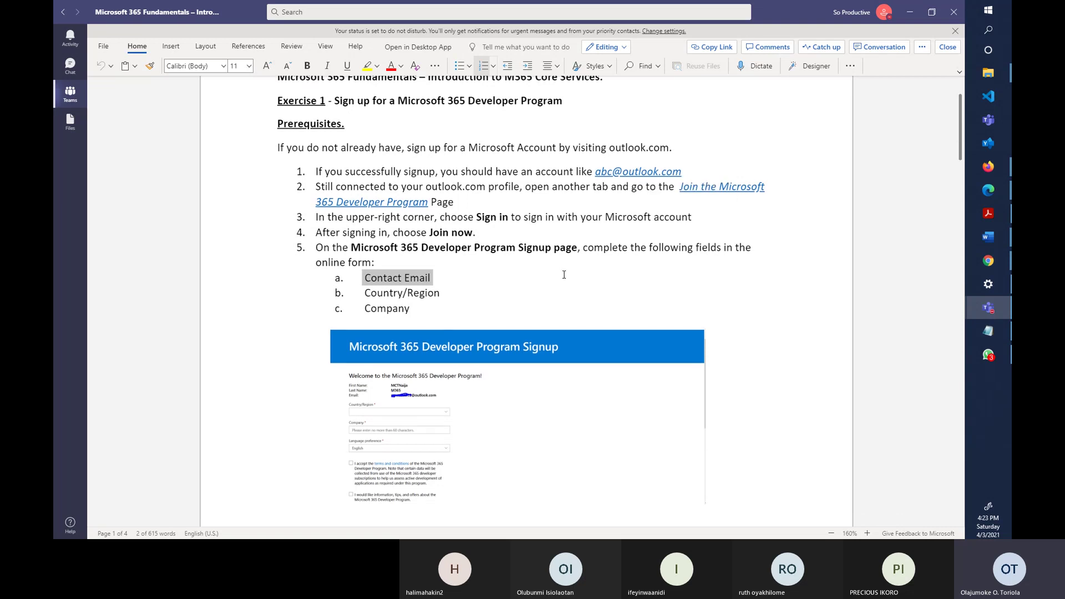
scroll(565, 274, down, 4)
scroll(487, 240, down, 4)
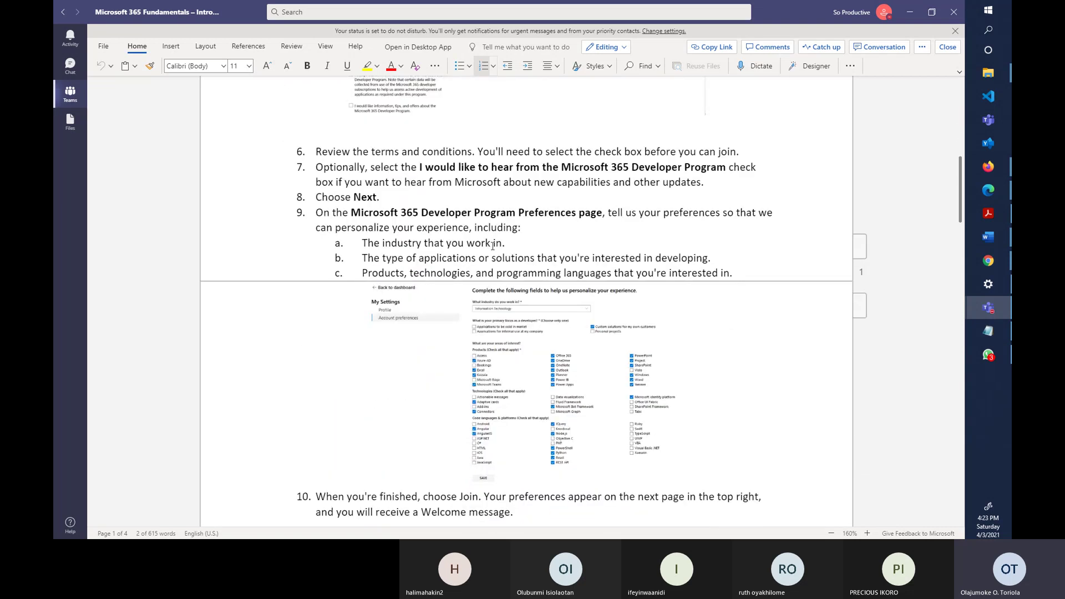
scroll(493, 246, up, 3)
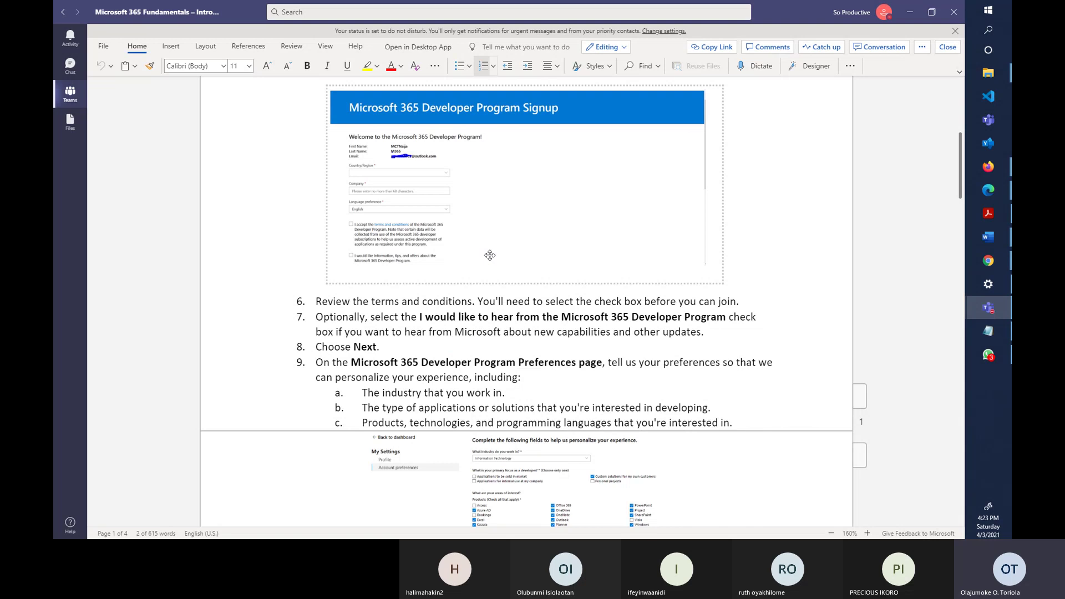
scroll(494, 267, down, 10)
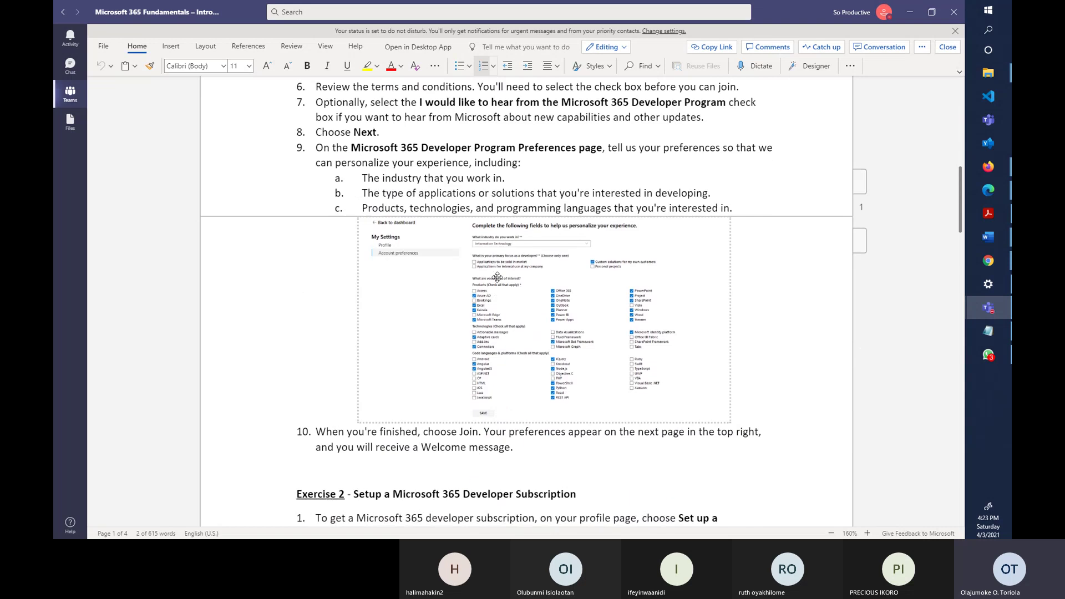
scroll(499, 278, down, 1)
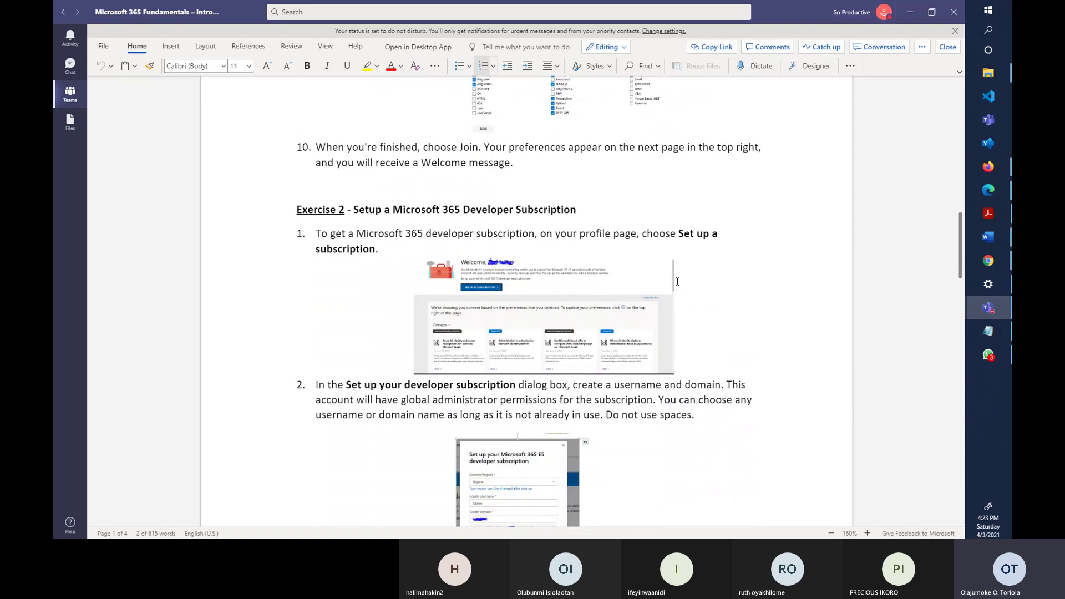
scroll(674, 280, down, 1)
scroll(669, 291, down, 6)
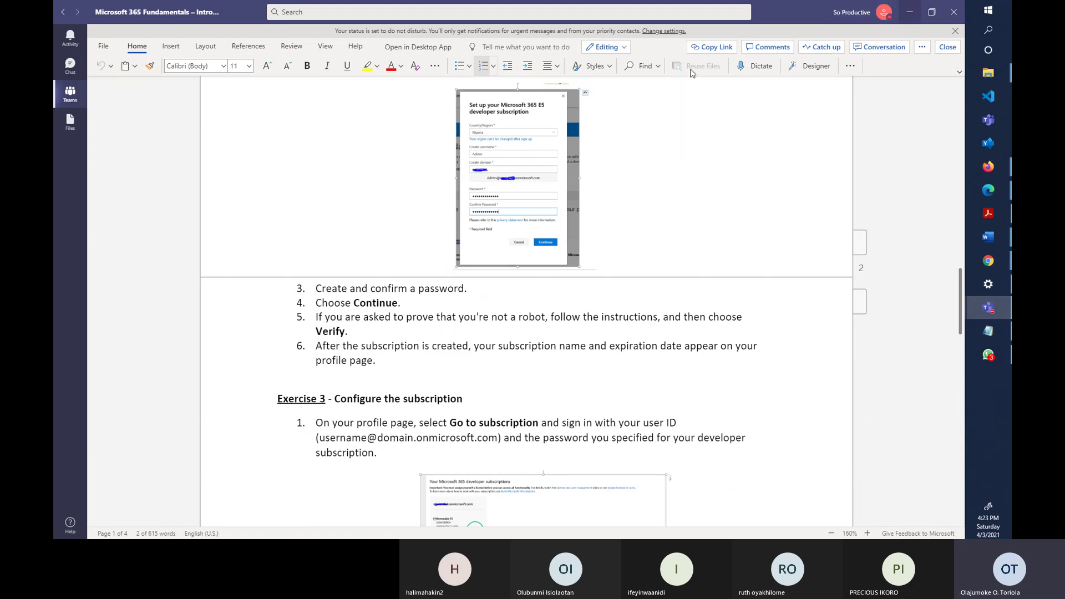
Switch to Firefox, show the apps in the Office 365 app launcher and go to the admin account's sign-in page
key(alt+Tab)
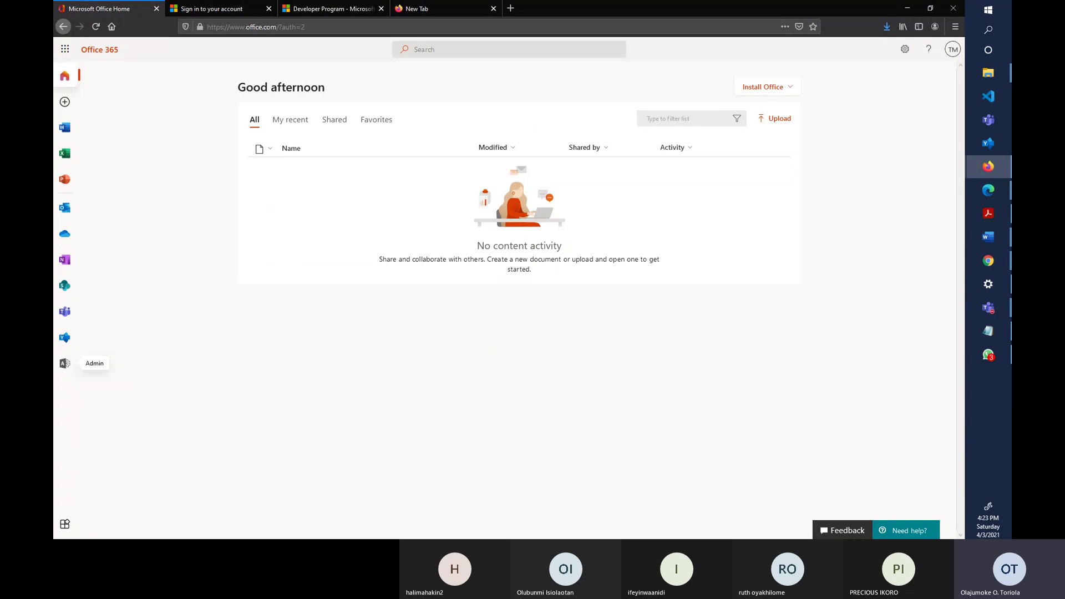
click(65, 49)
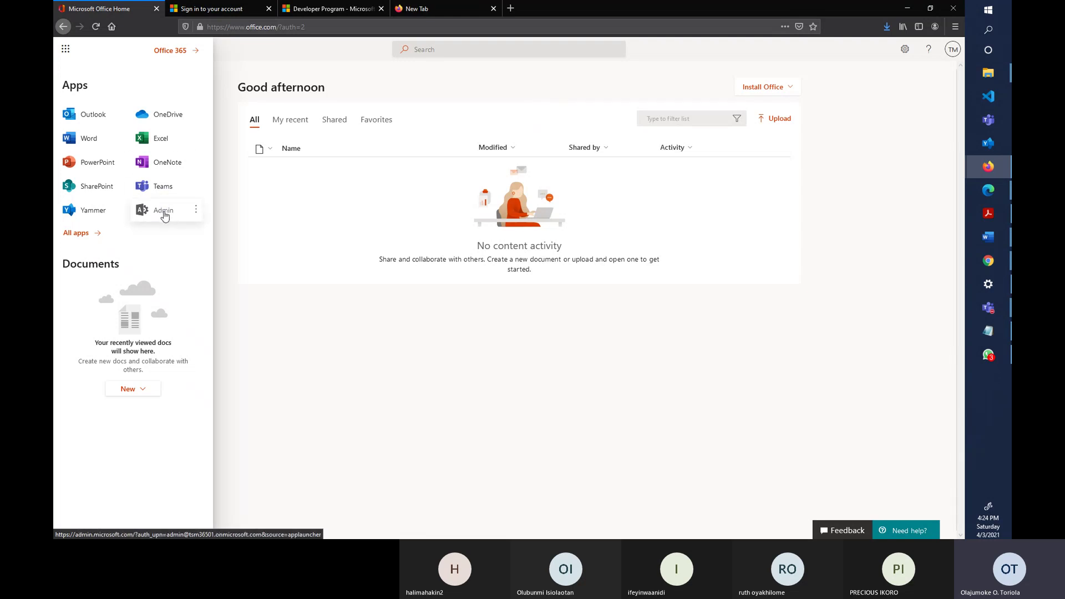
click(204, 11)
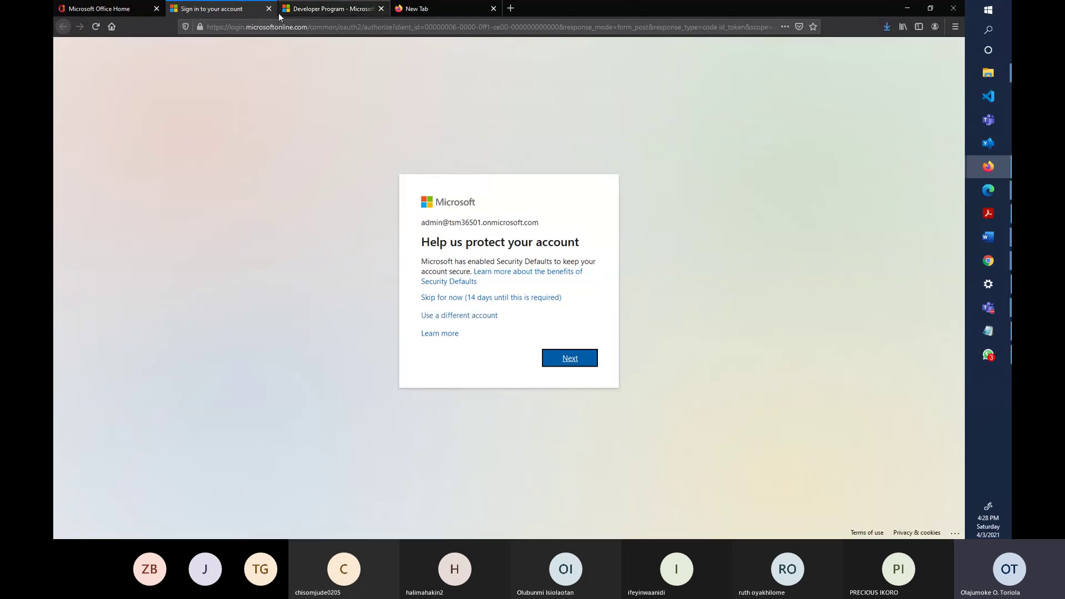
click(120, 12)
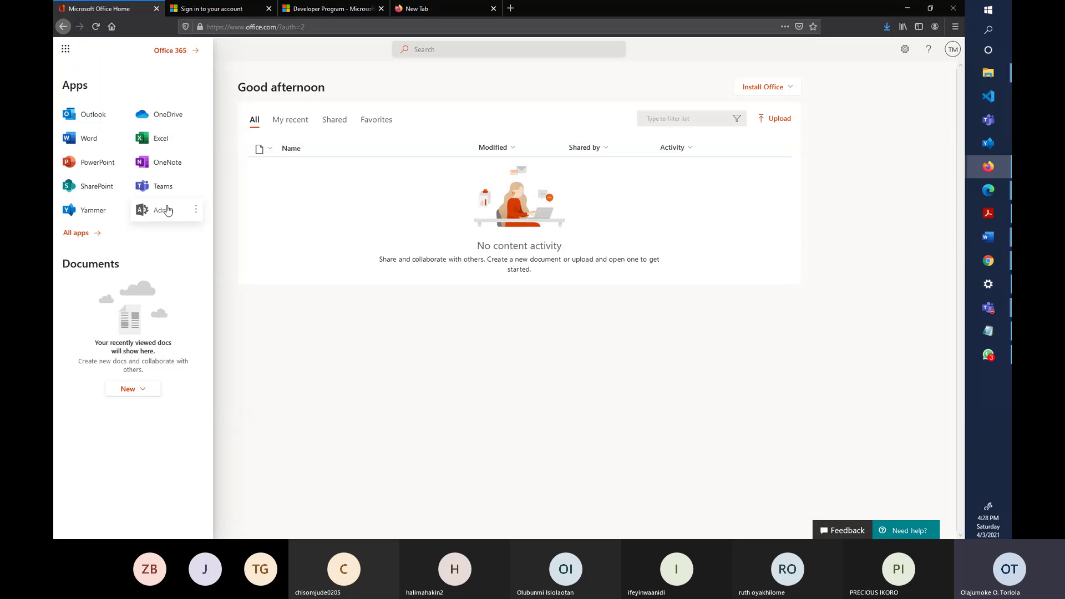
click(233, 9)
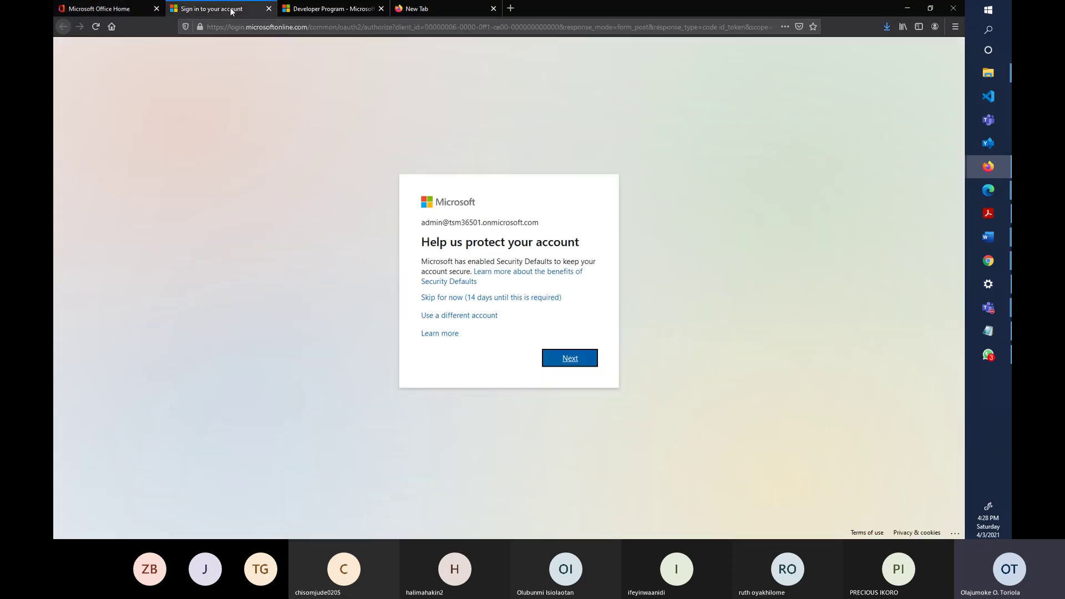
Skip the security defaults prompt for now and sign in again with the admin account's password
click(463, 298)
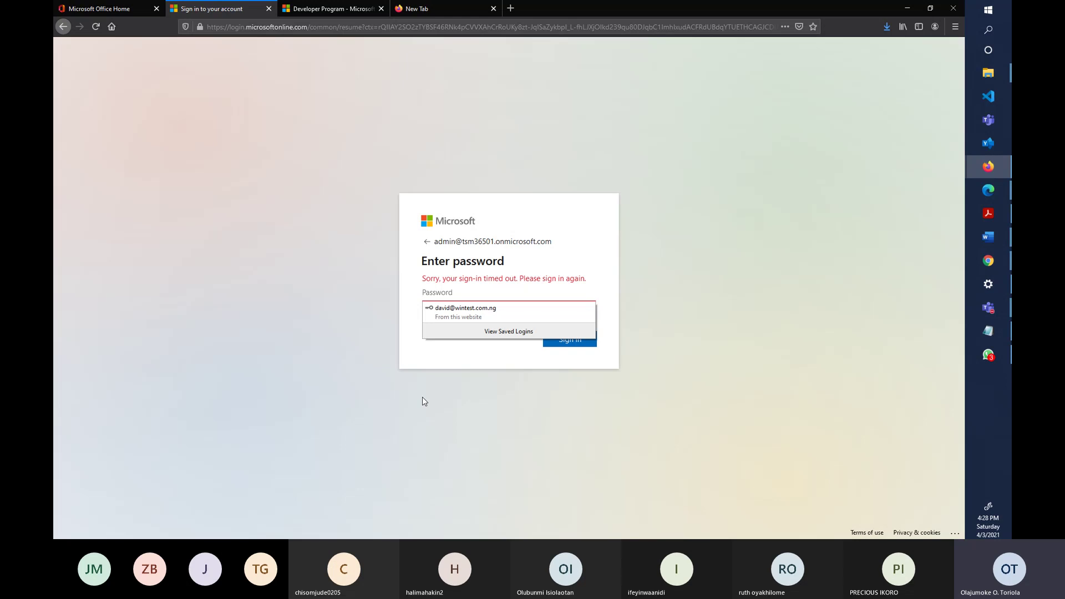
click(496, 292)
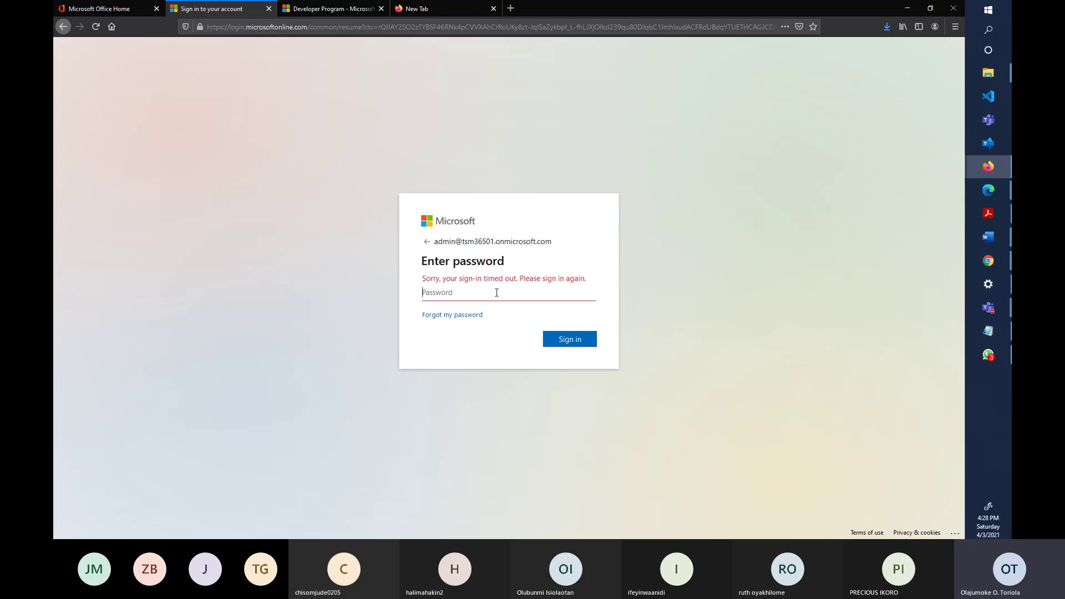
text(••)
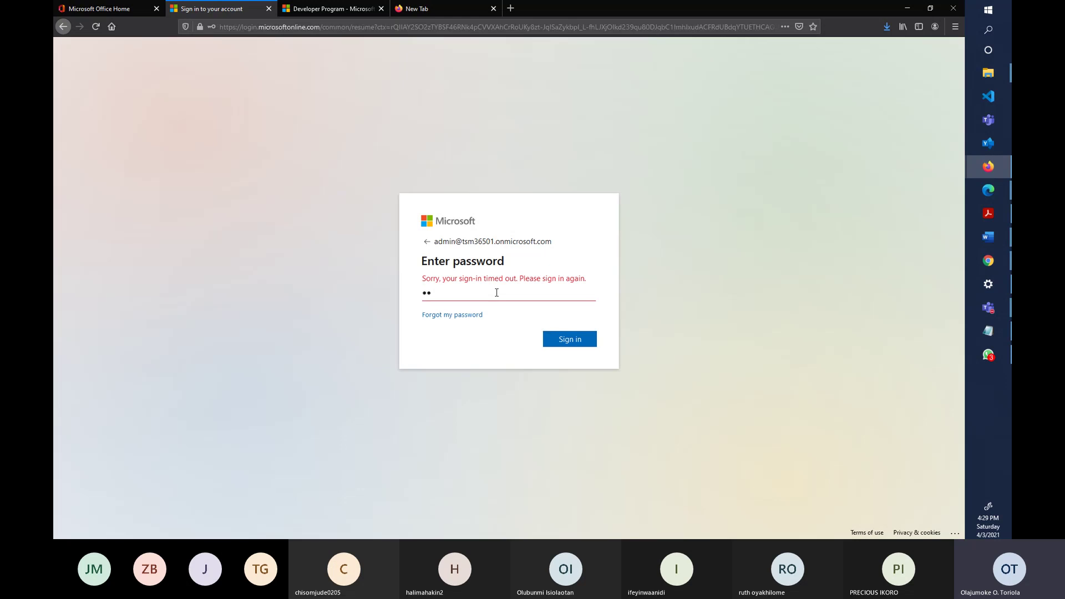
text(••••••••••)
click(575, 340)
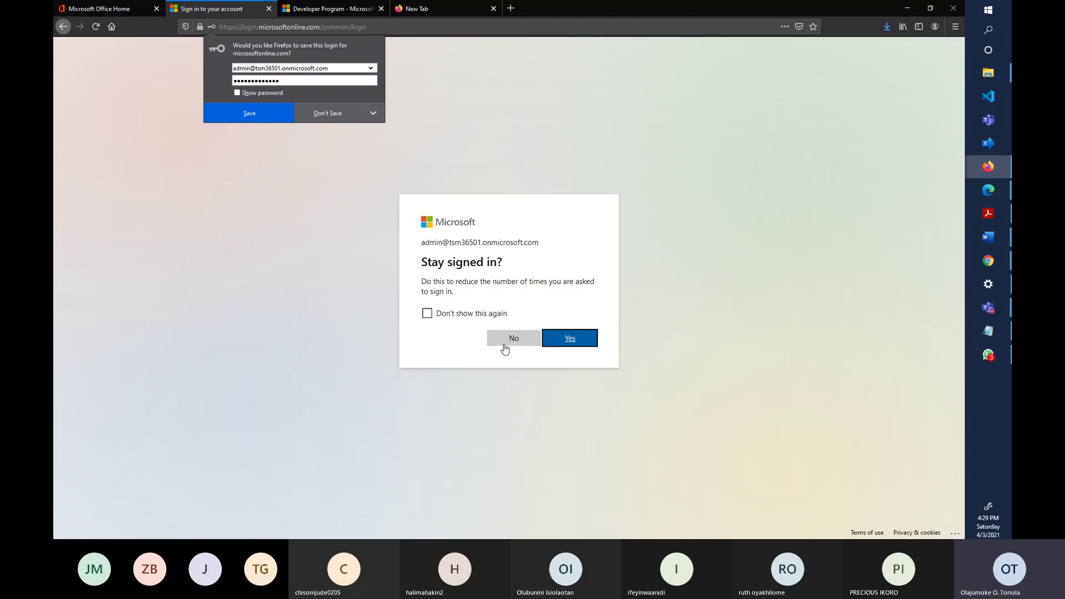
Choose to stay signed in and skip the account protection setup for now to reach the Microsoft 365 admin center
click(560, 347)
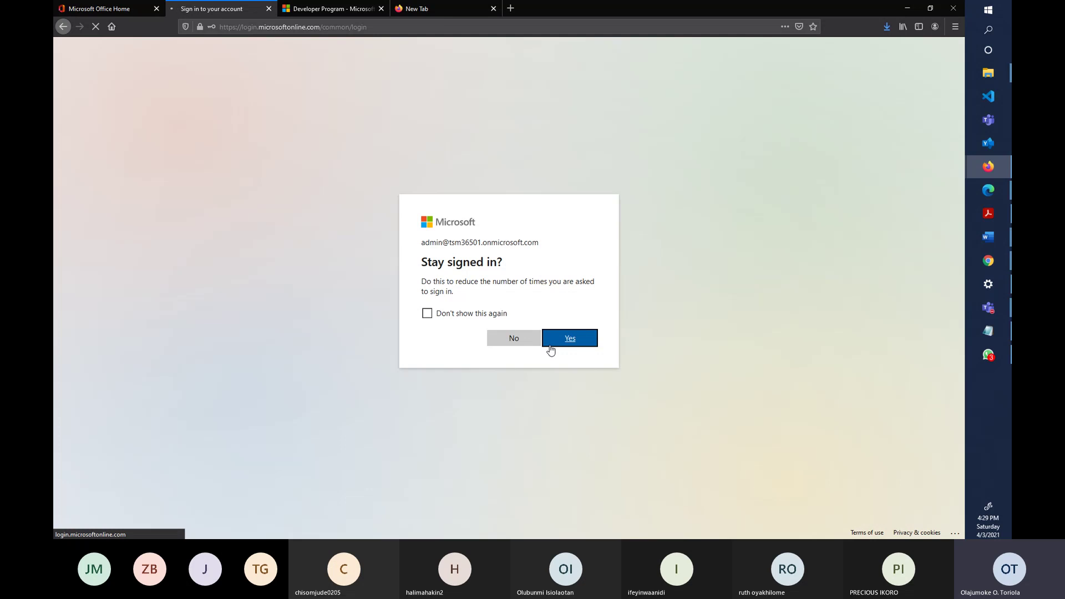
click(551, 349)
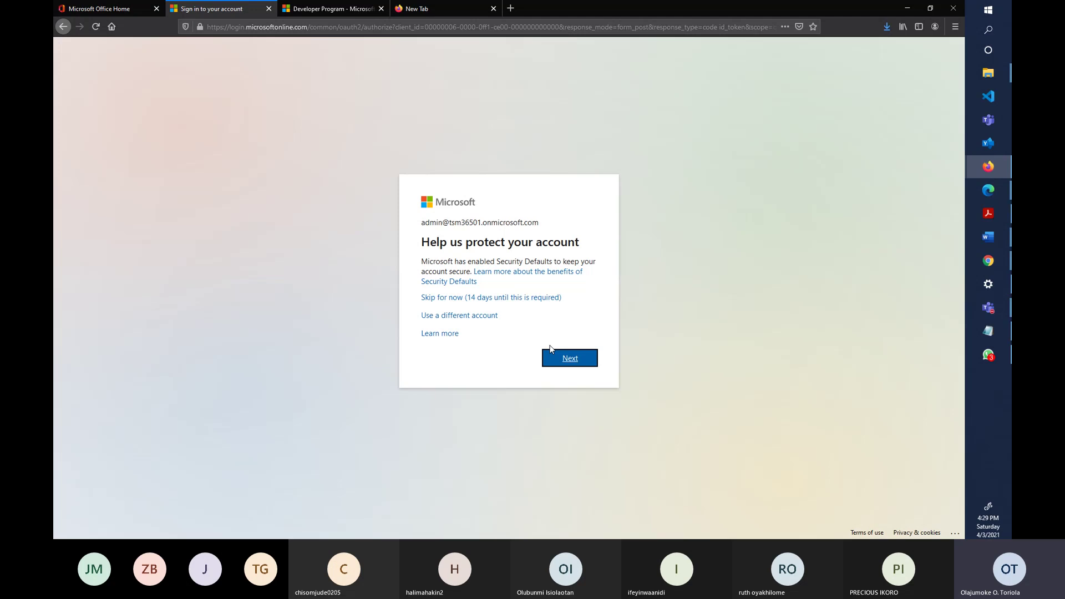
click(481, 298)
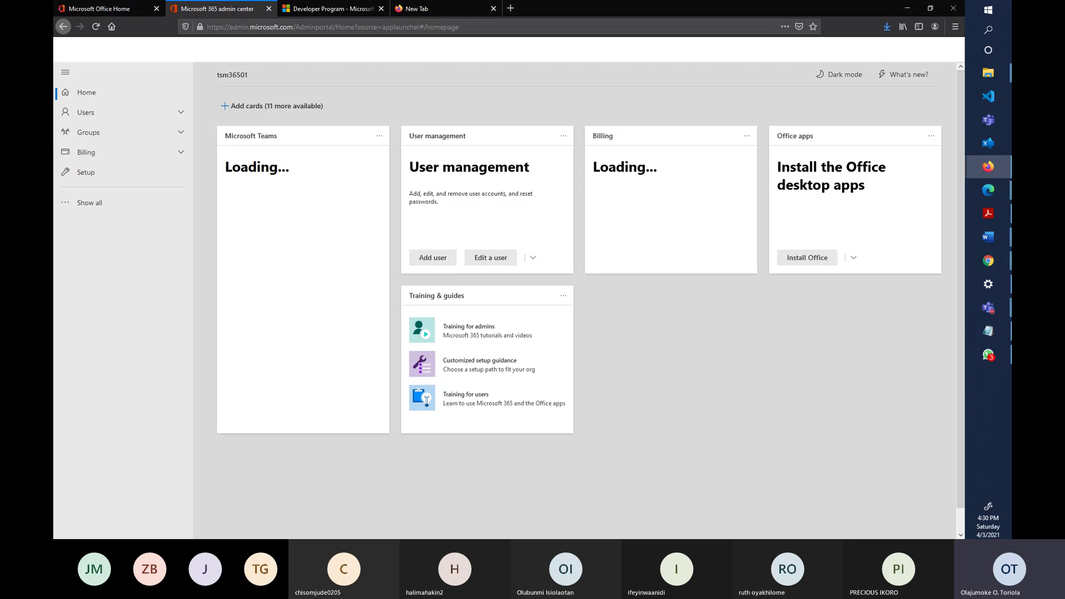
Switch to Microsoft Teams and look through the posts in the TS - Modern Workplace channel
key(alt+Tab)
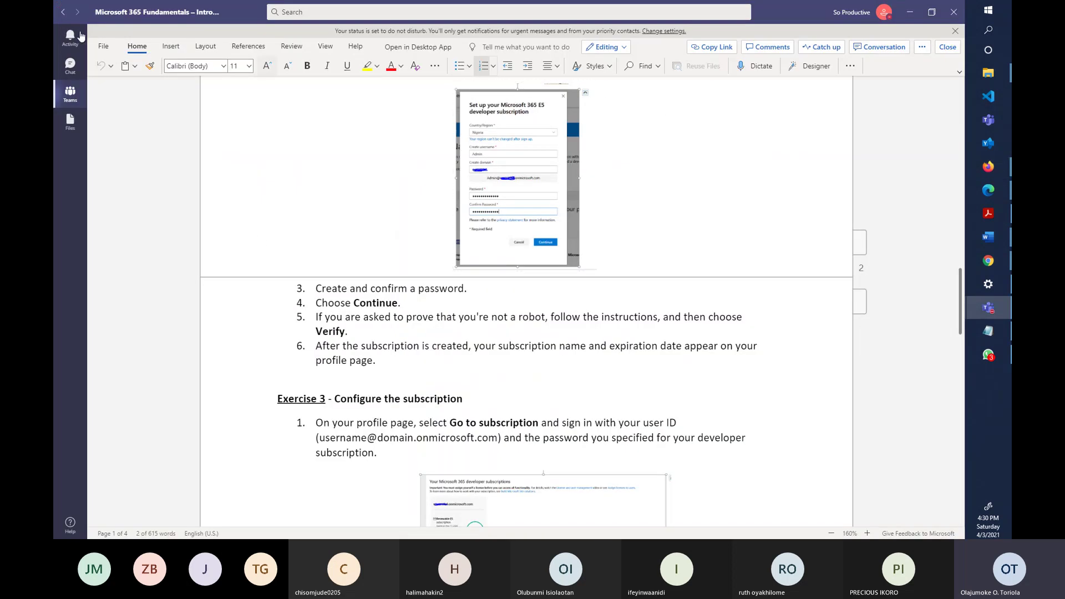
click(75, 94)
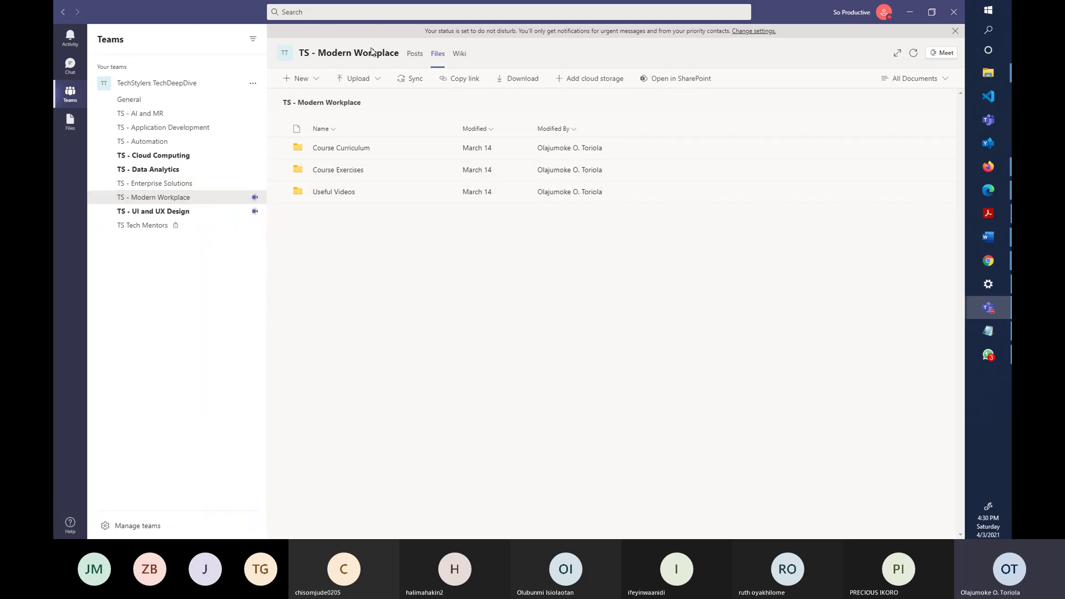
click(202, 199)
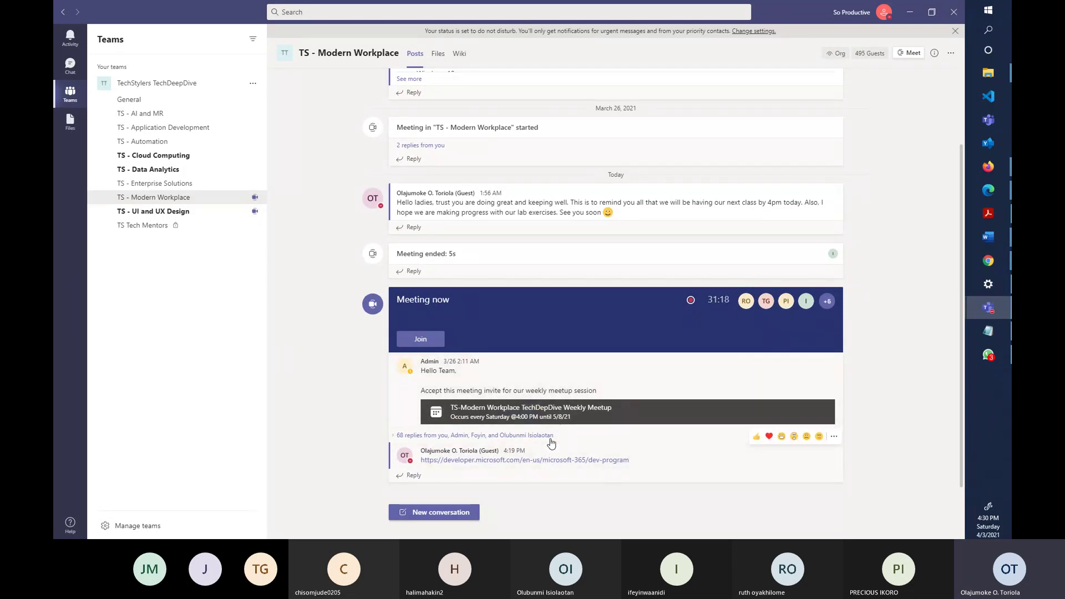
scroll(516, 355, up, 1)
scroll(482, 233, up, 1)
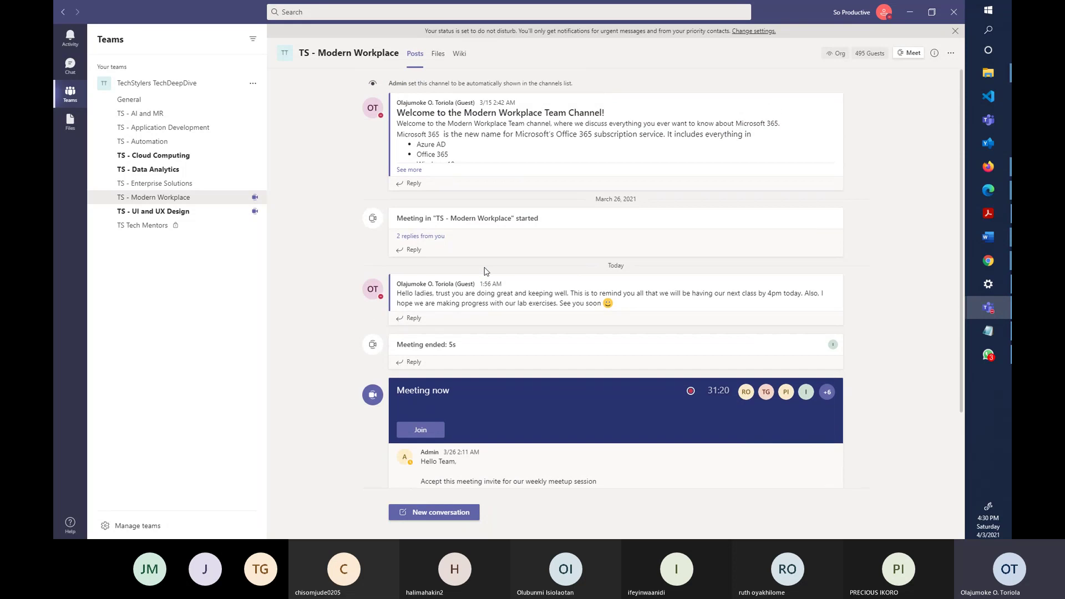
Open the Microsoft 365 Fundamentals document from the channel's Course Exercises folder and enlarge its view to 150%
click(438, 58)
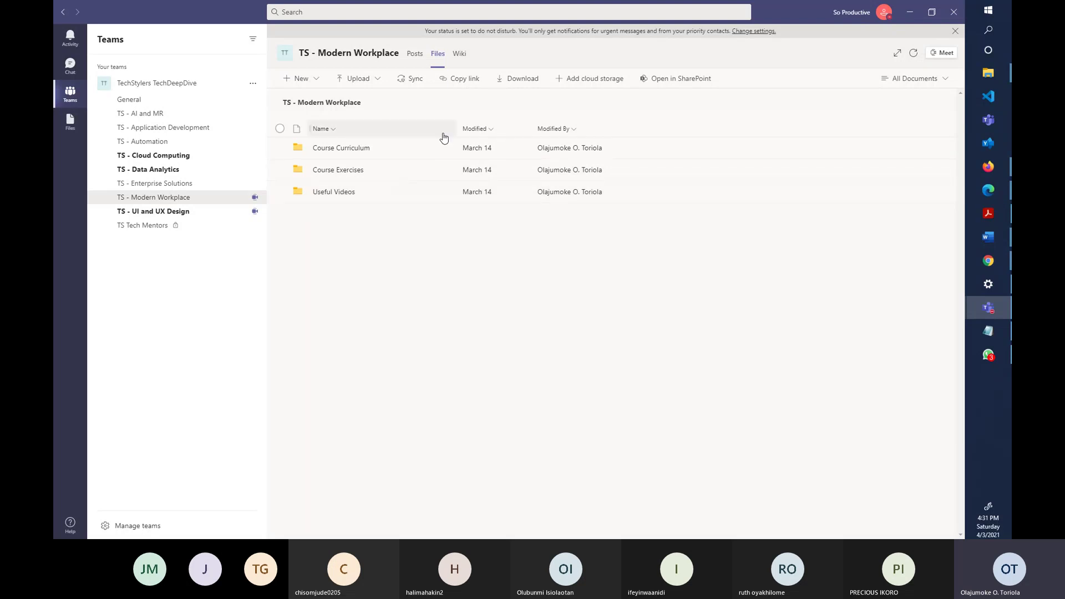
click(350, 171)
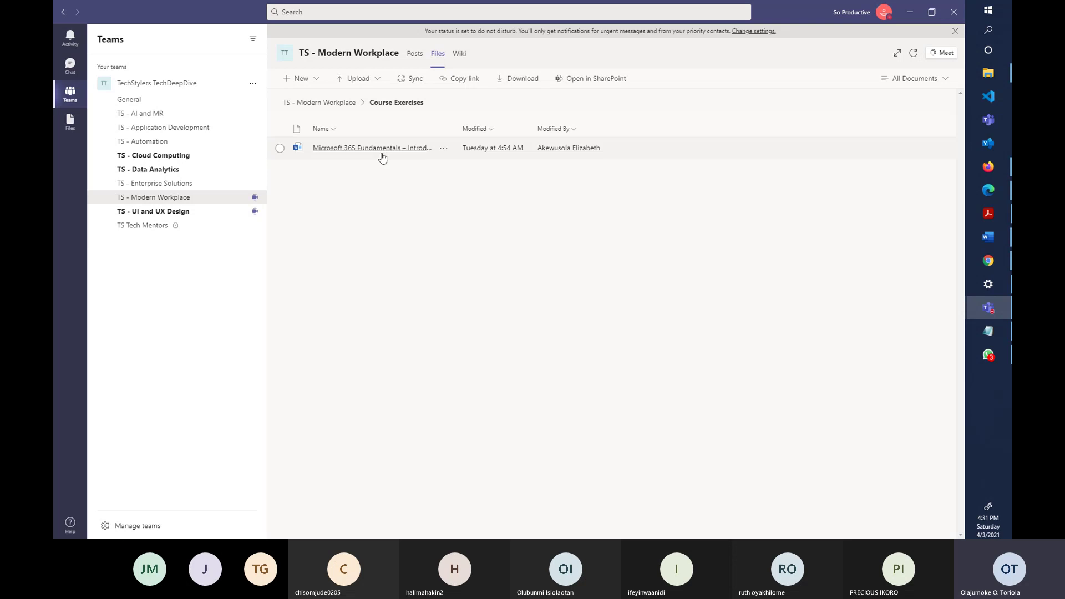
click(383, 150)
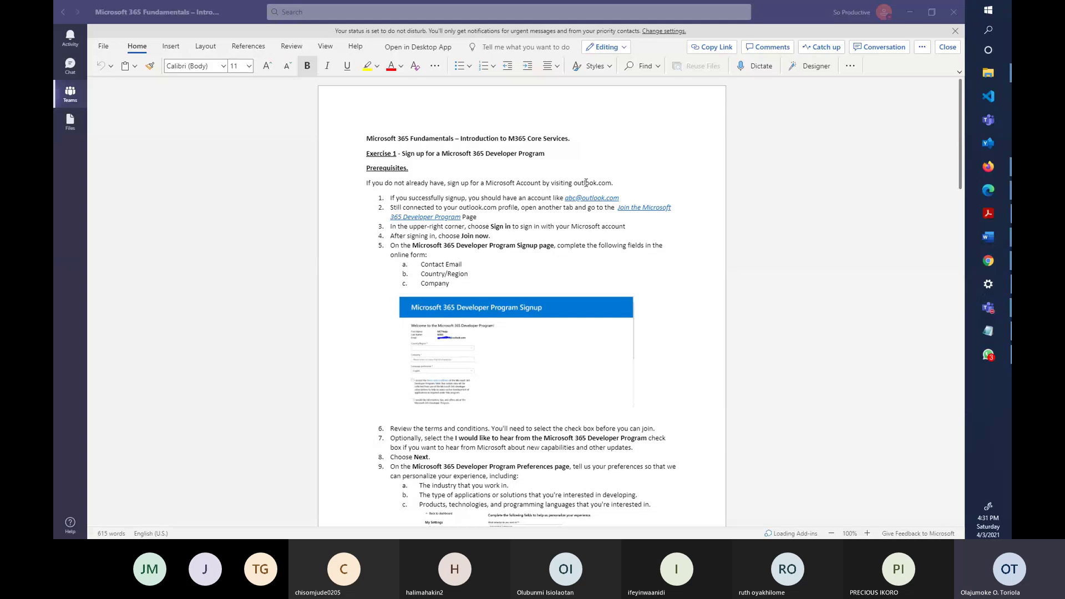
click(867, 533)
click(867, 533)
click(868, 533)
click(867, 533)
click(867, 533)
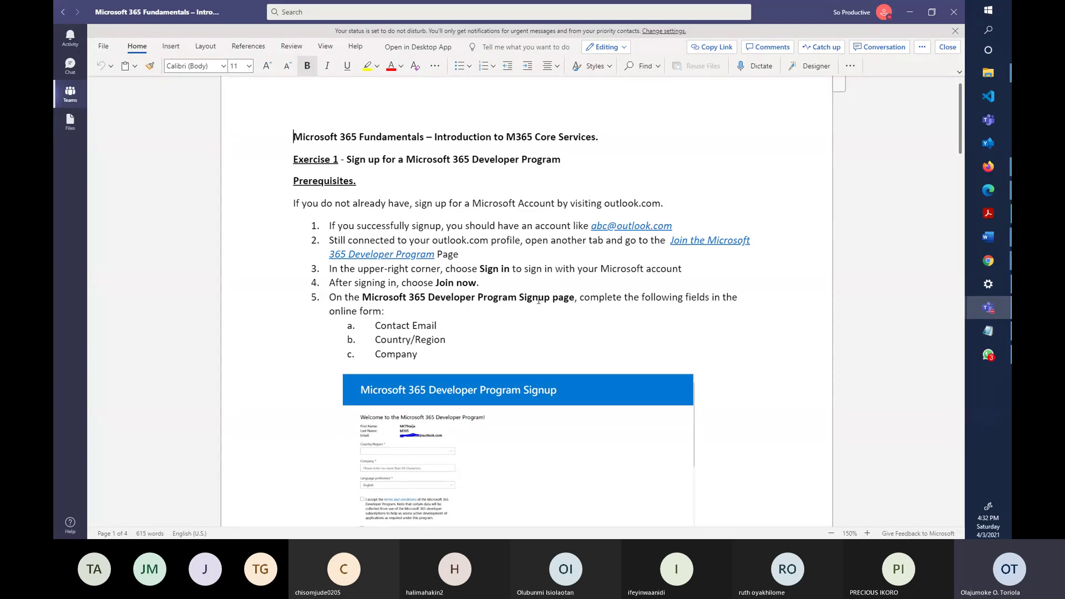
Switch back to Firefox and review the Microsoft 365 admin center and the Admin entry in the Office 365 app launcher
click(911, 13)
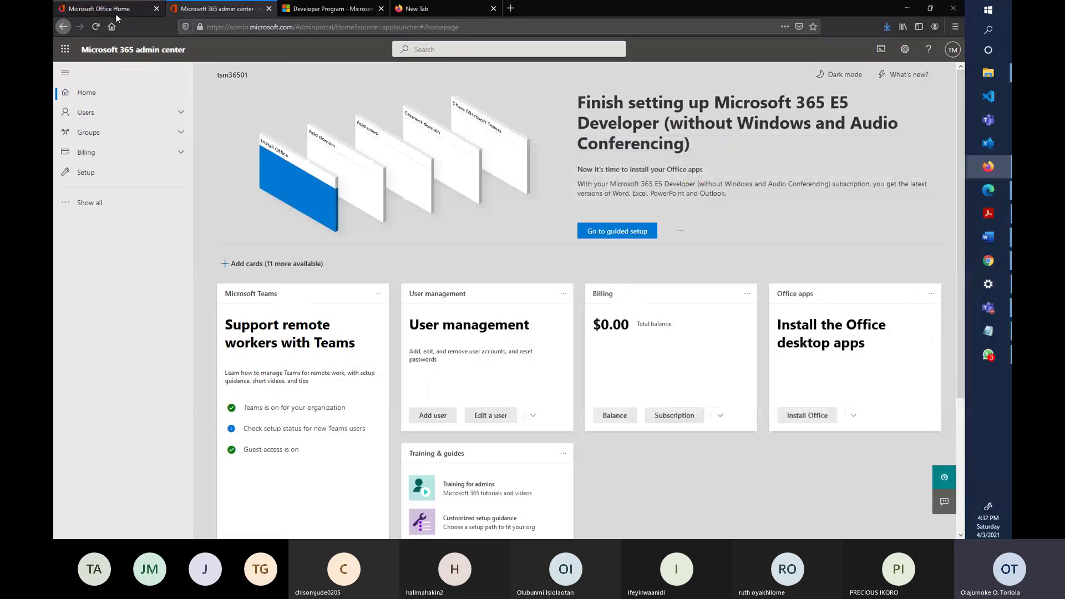
click(103, 11)
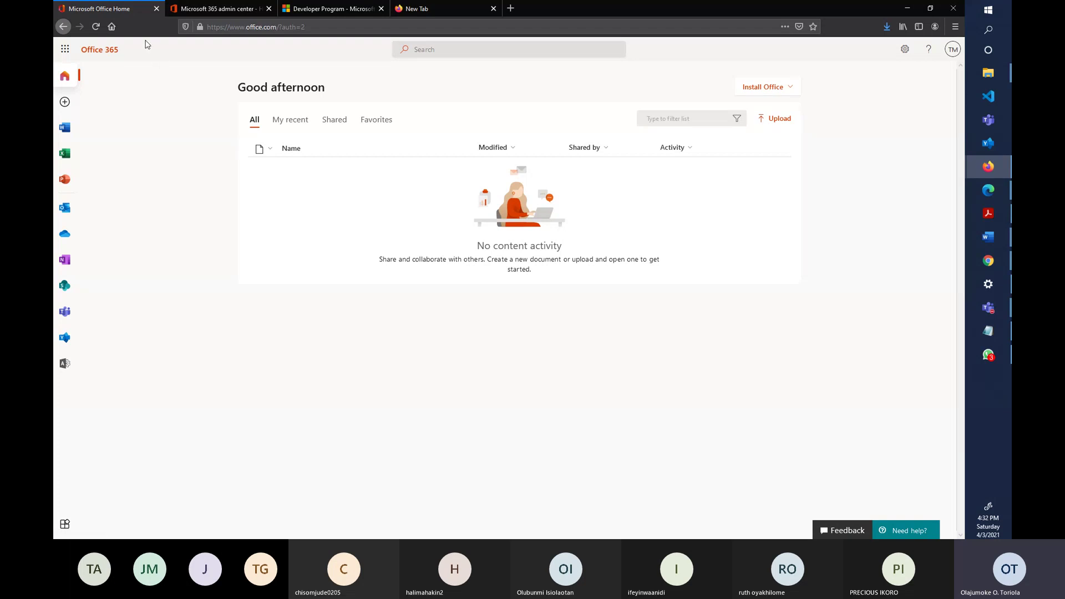
click(201, 13)
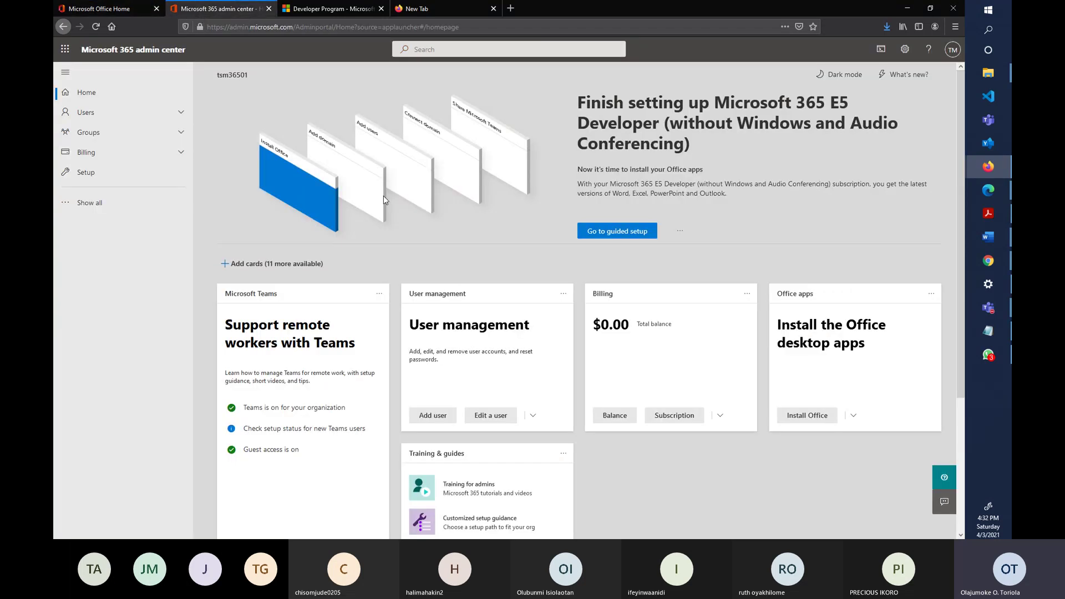
click(98, 9)
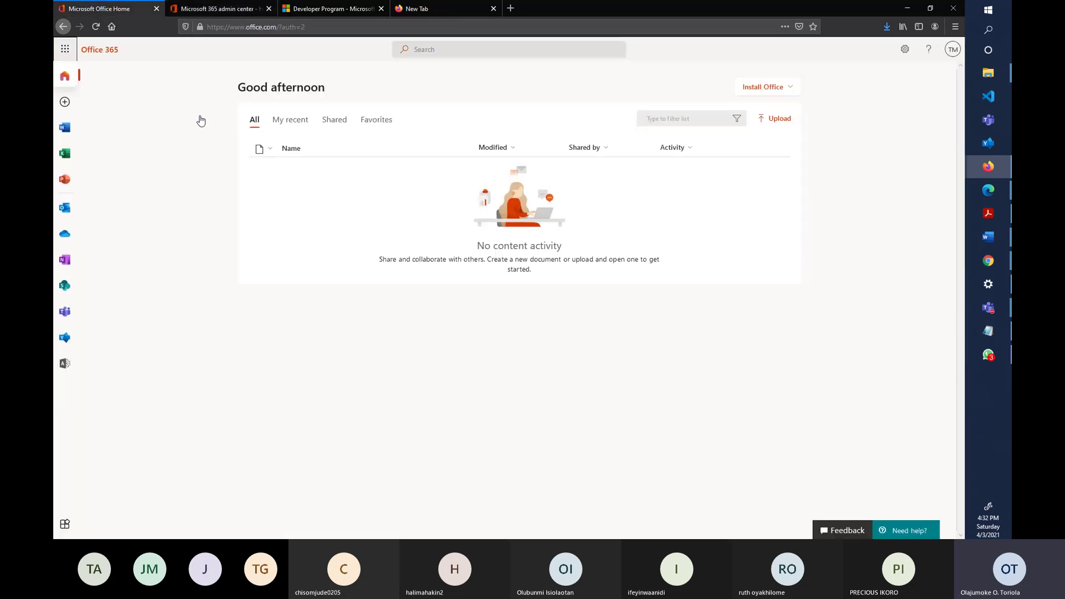
click(66, 49)
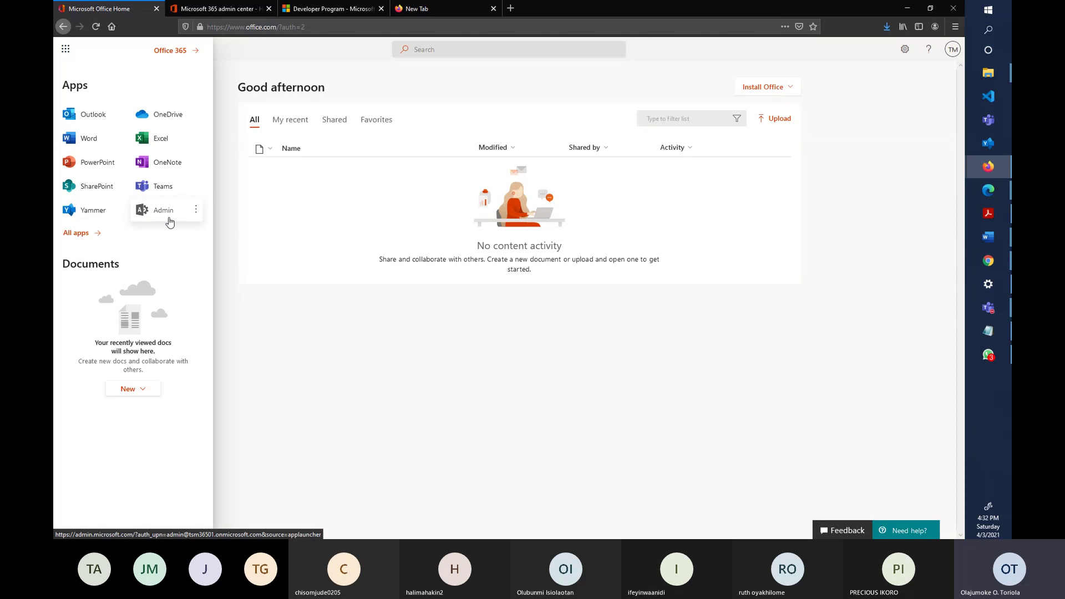
click(273, 289)
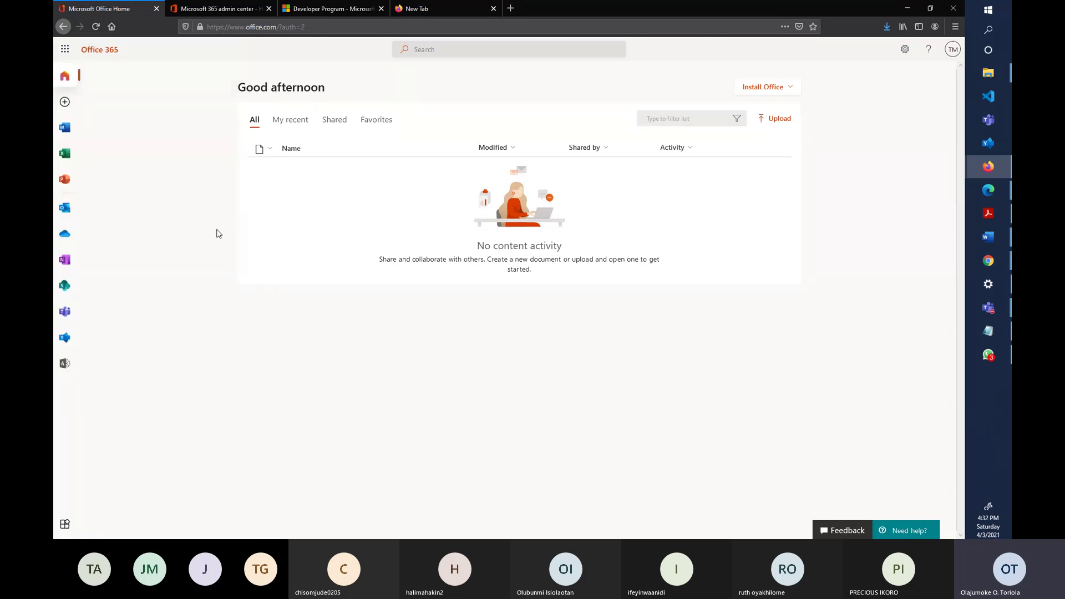